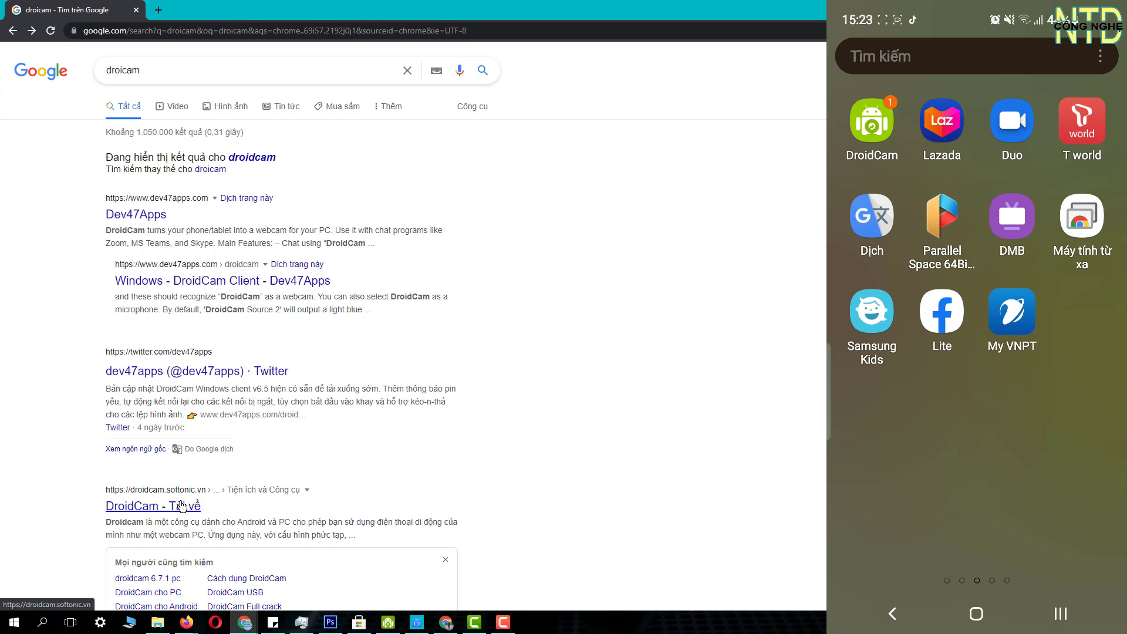
Open DroidCam's Softonic download page, run the downloaded DroidCam.Setup.6.4.3.exe, and dismiss the Windows update prompt.
left_click(151, 508)
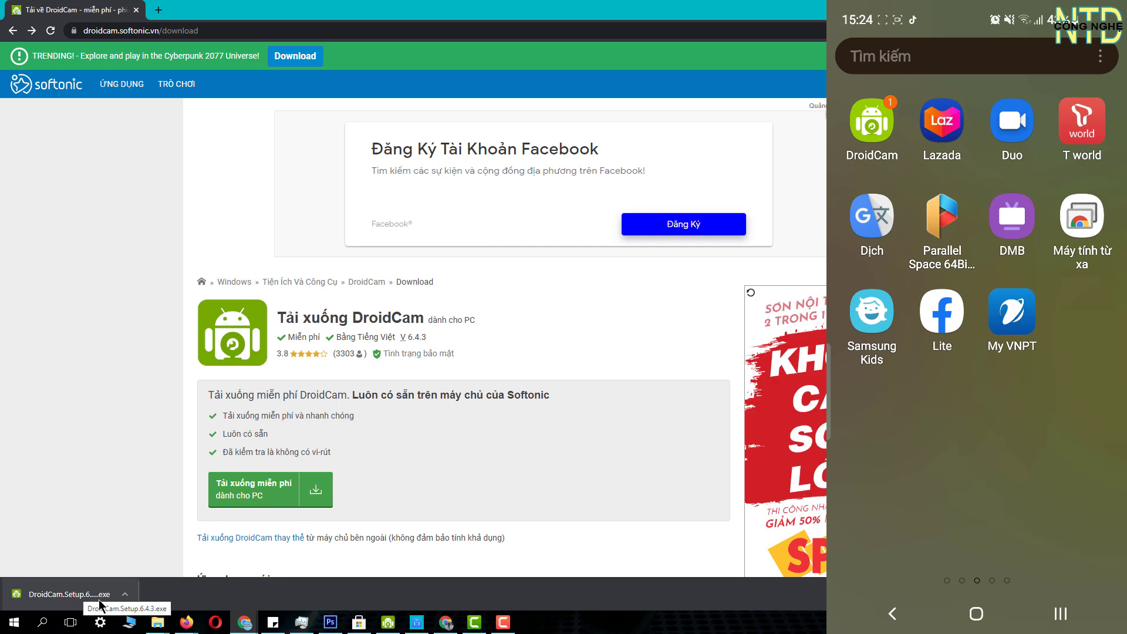
left_click(69, 596)
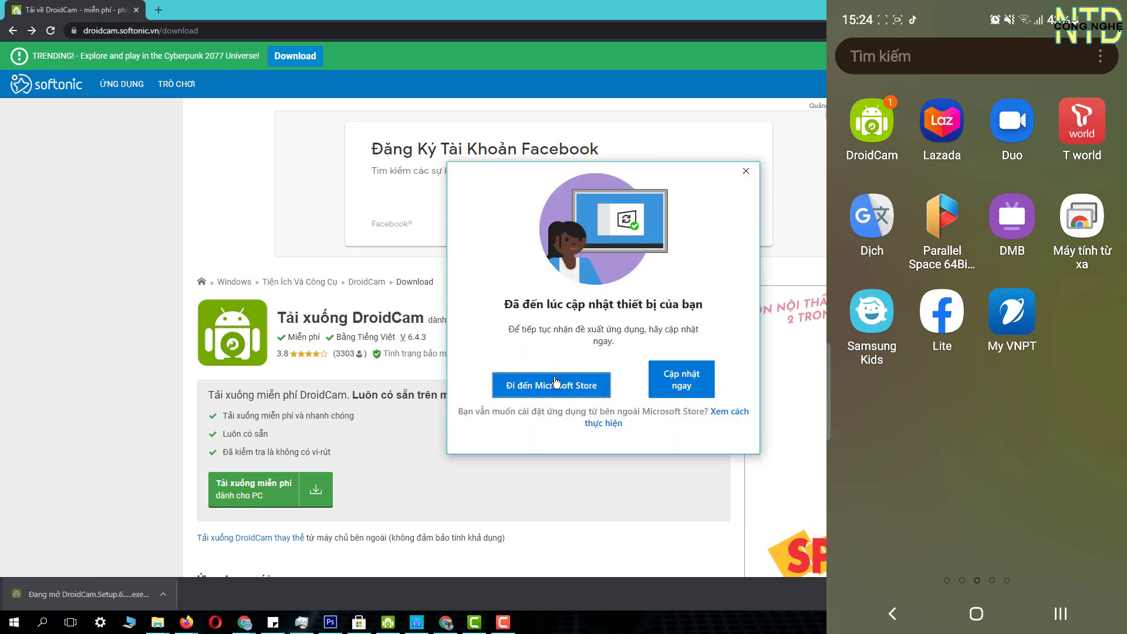
left_click(745, 171)
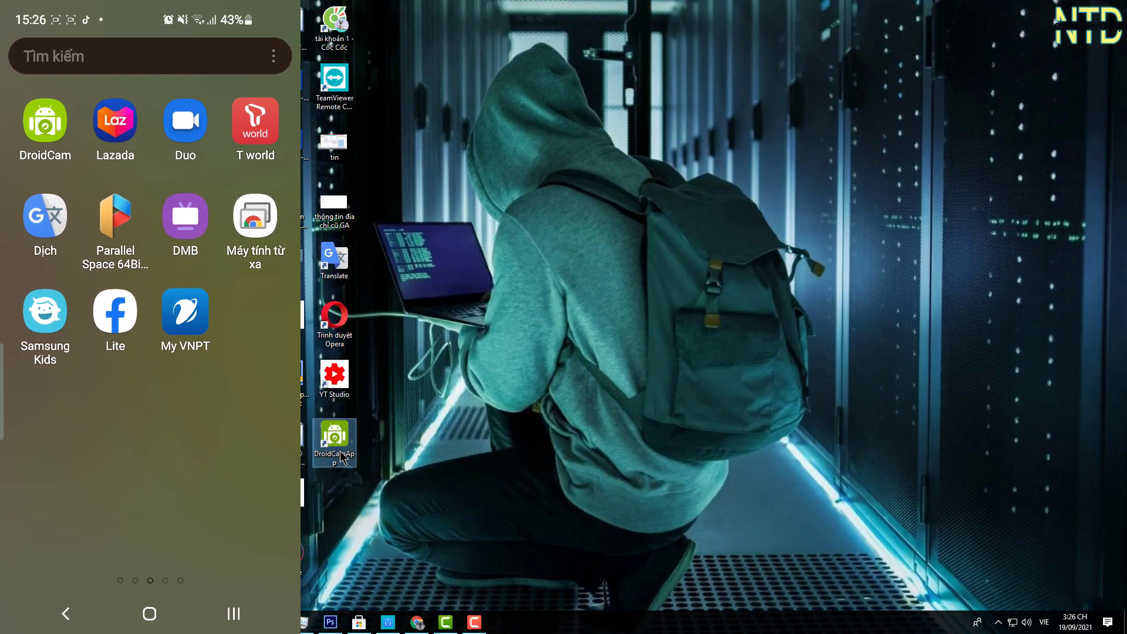
Launch the DroidCam desktop client and choose Connect over WiFi (LAN) as the connection method.
double_click(339, 451)
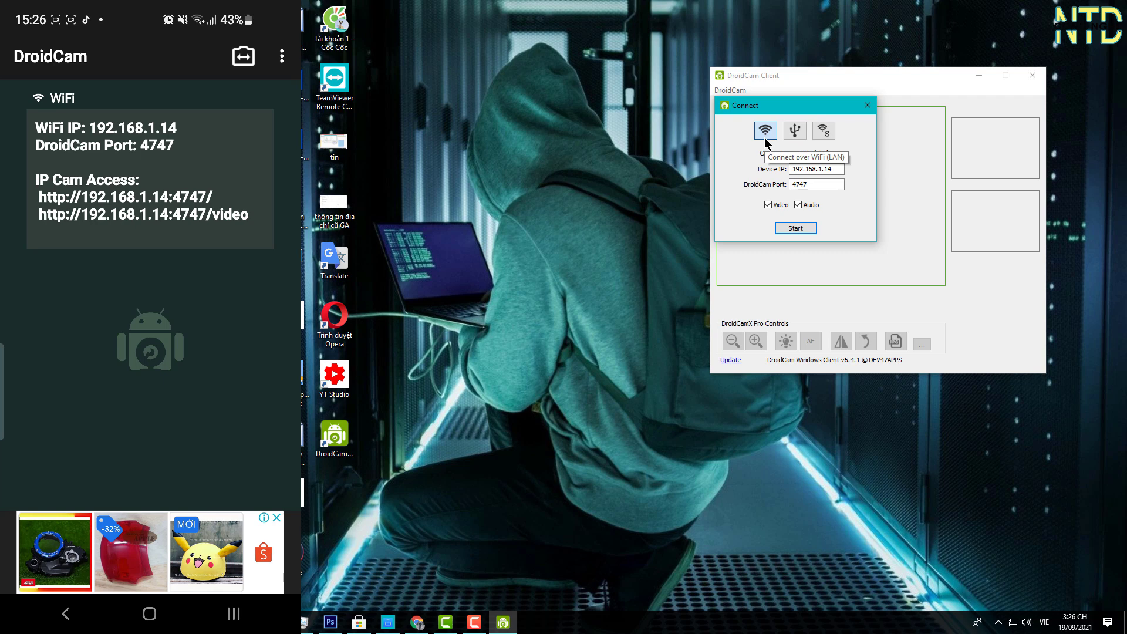
left_click(795, 130)
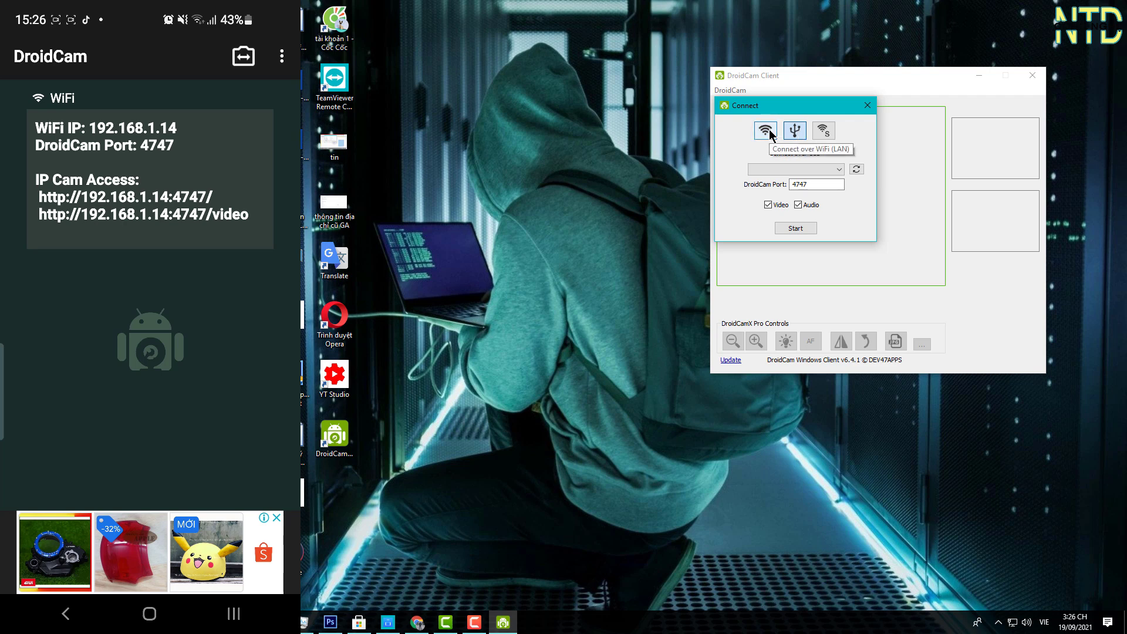
left_click(770, 134)
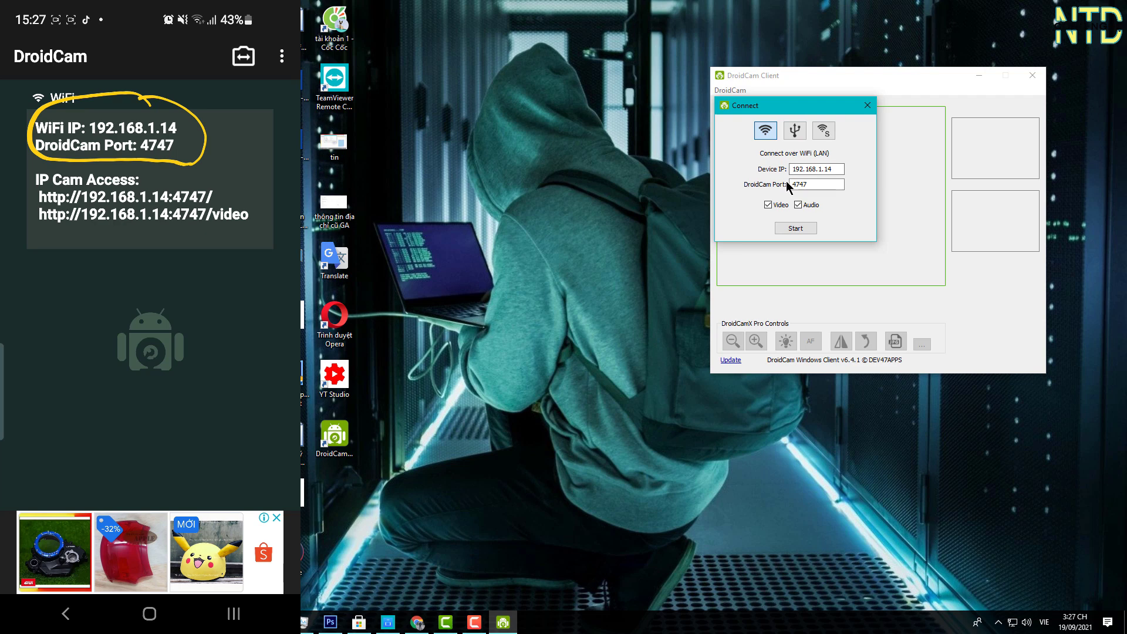
Set the device IP to the phone's WiFi address, 192.168.1.14, and start the connection.
left_click(839, 170)
key("BackSpace")
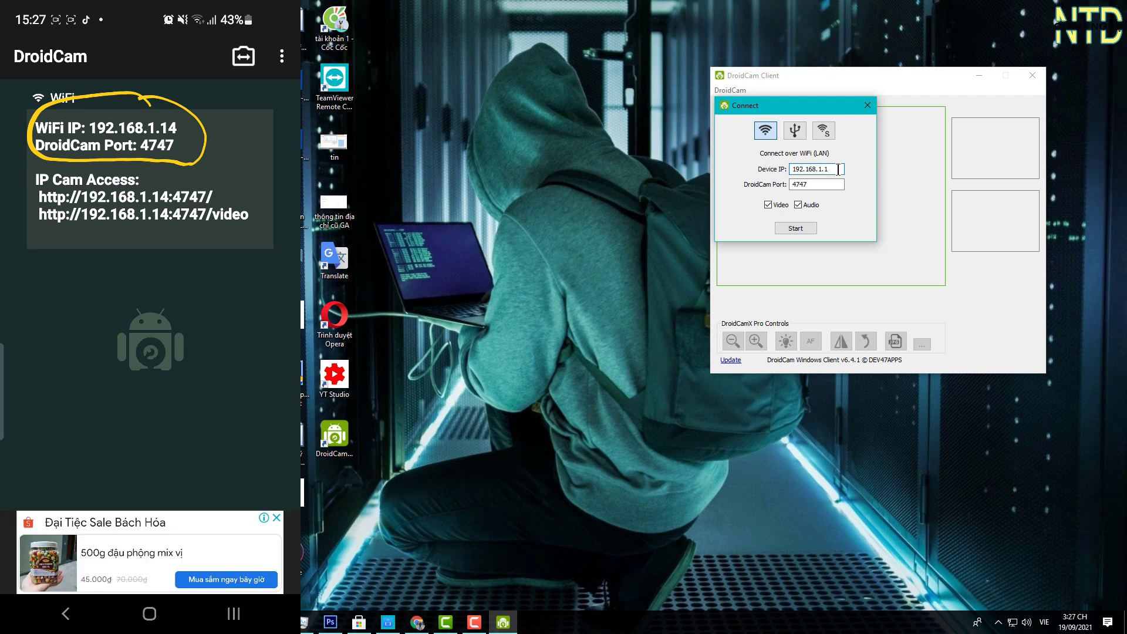
type("15")
key("BackSpace")
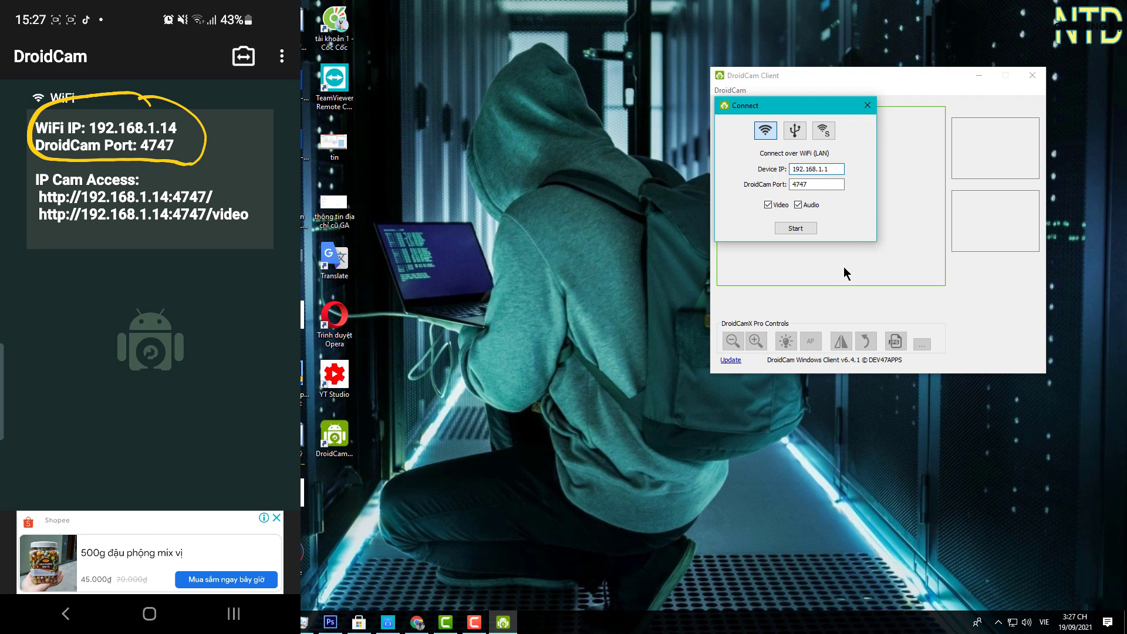
type("4")
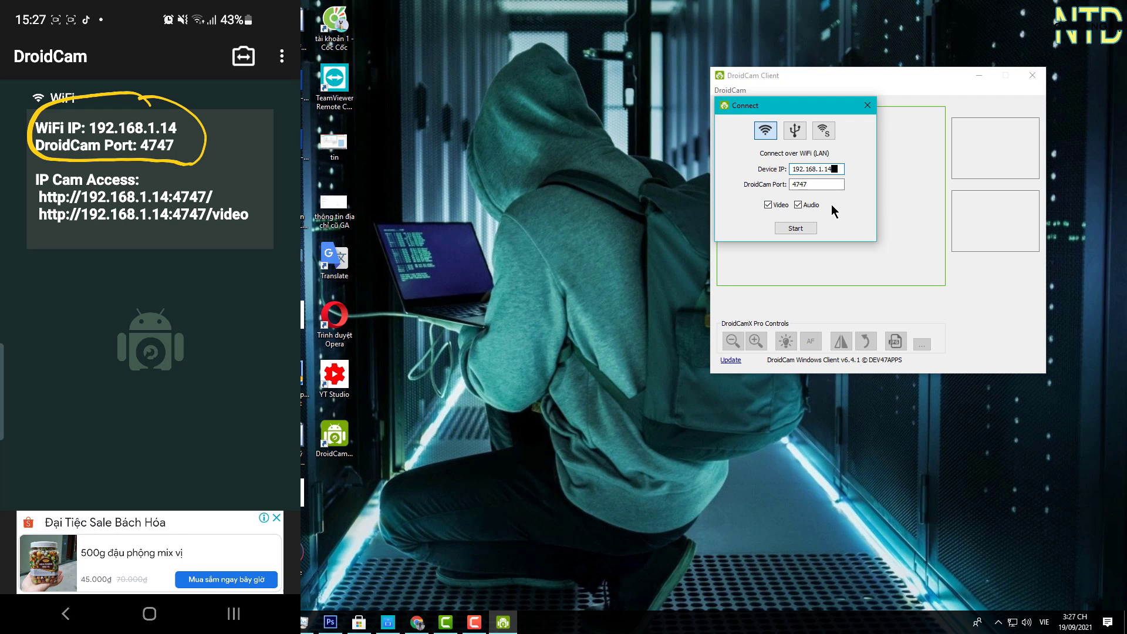
left_click(796, 228)
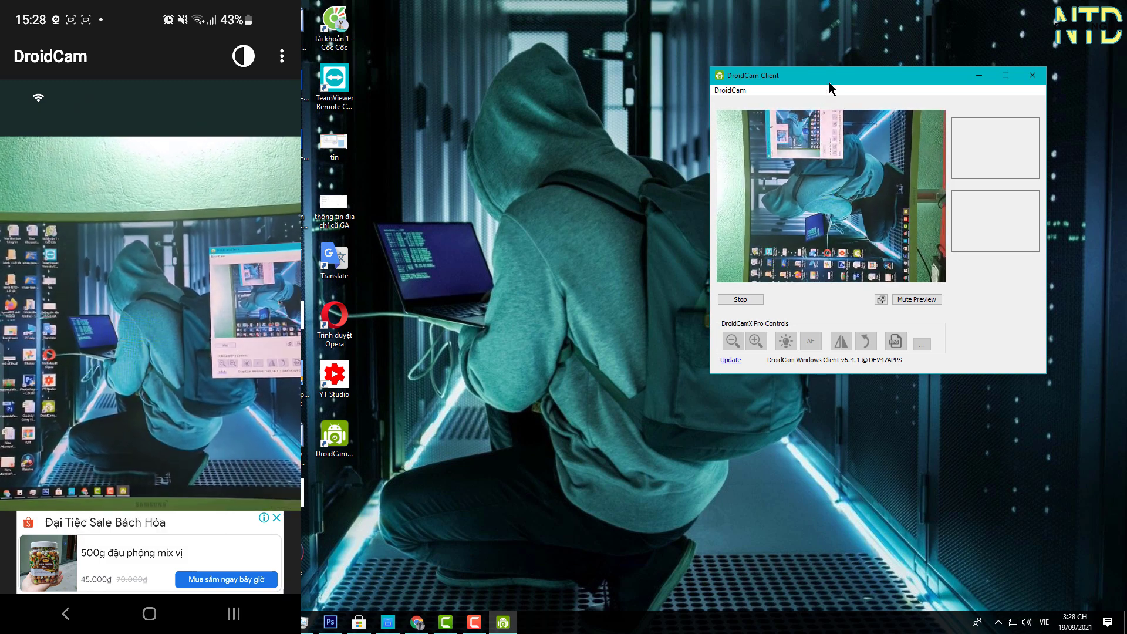
Move the DroidCam Client window closer to the phone mirror and stop the WiFi camera feed.
left_click_drag(831, 81, 560, 57)
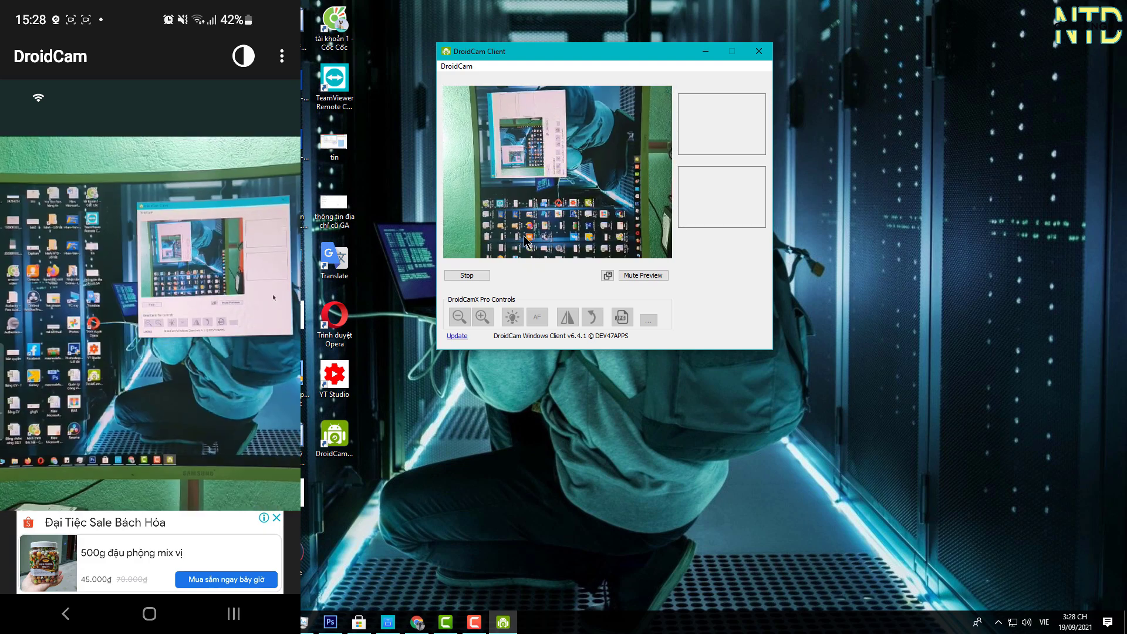
left_click(470, 274)
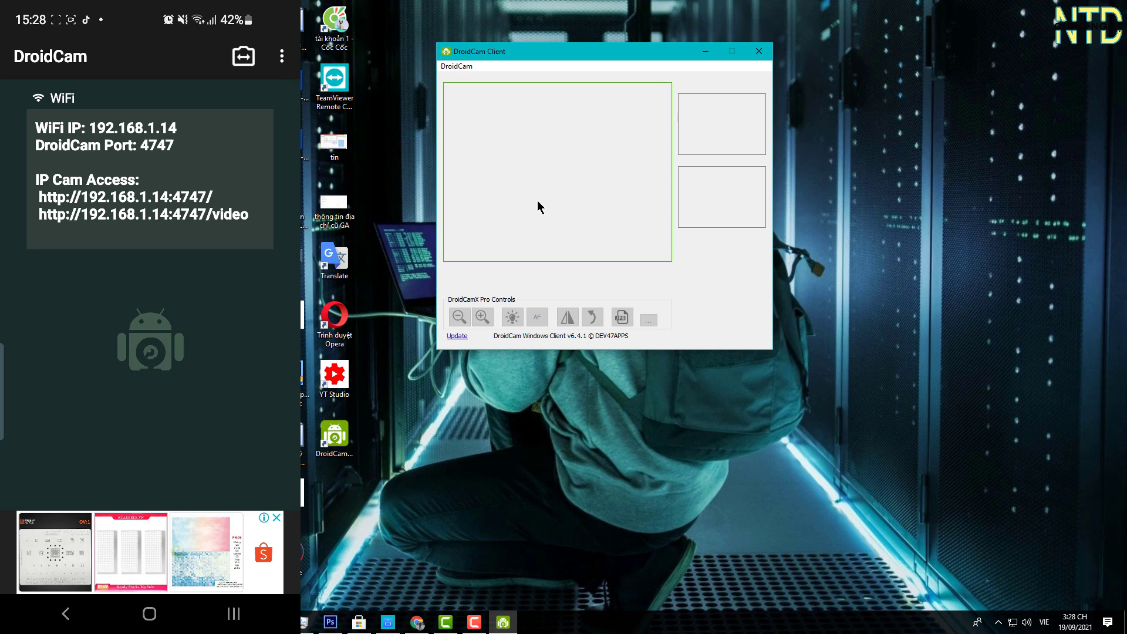
left_click(459, 68)
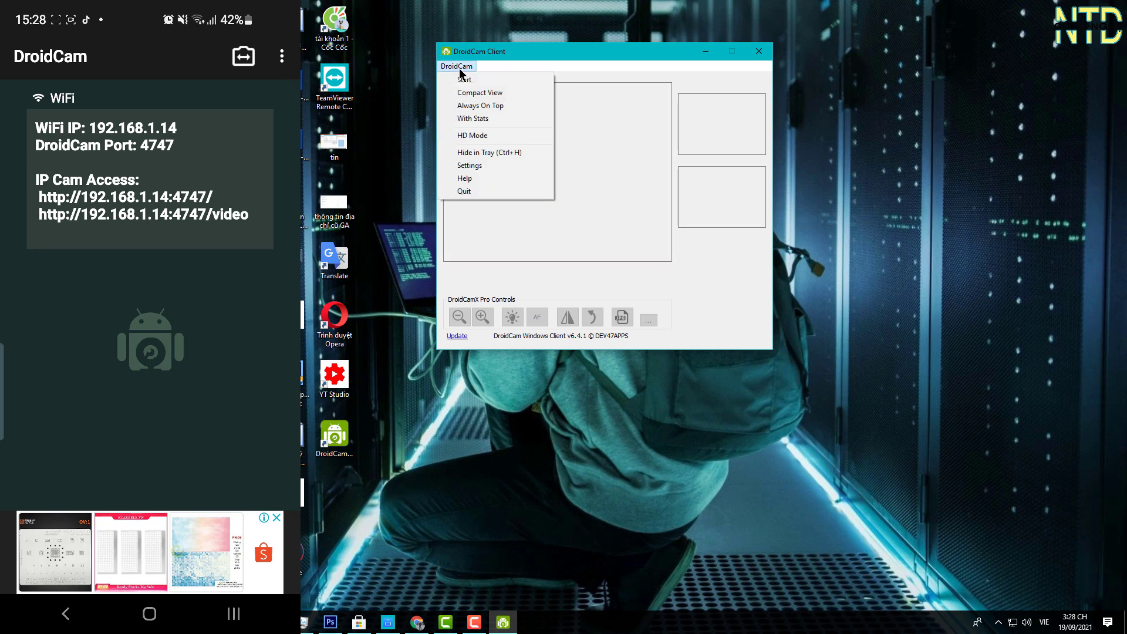
left_click(464, 68)
left_click(464, 68)
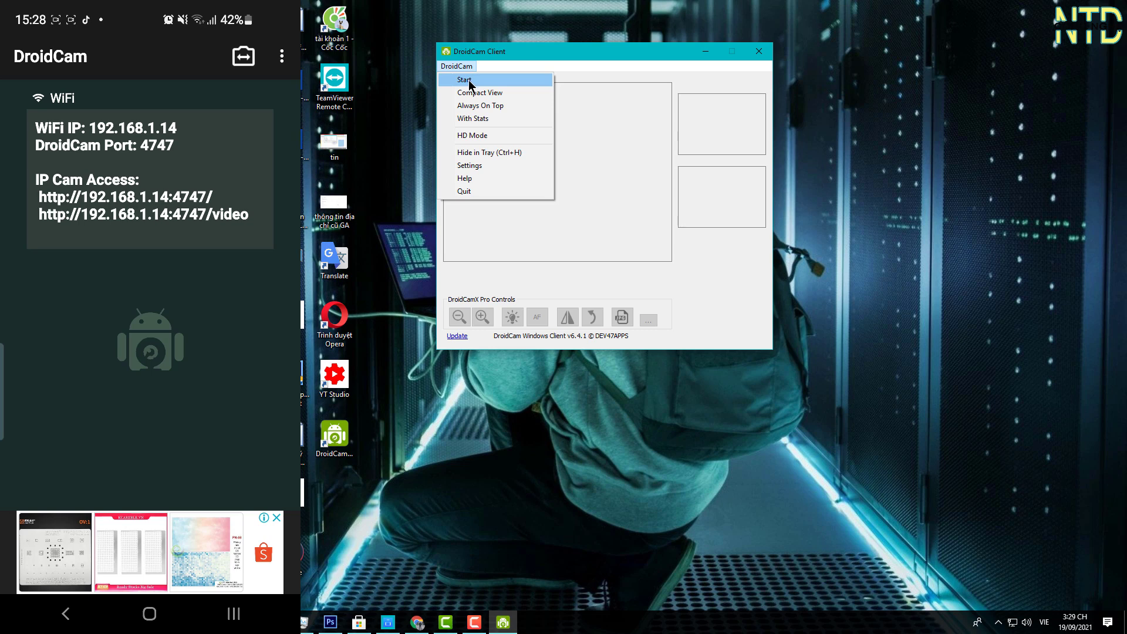
left_click(610, 74)
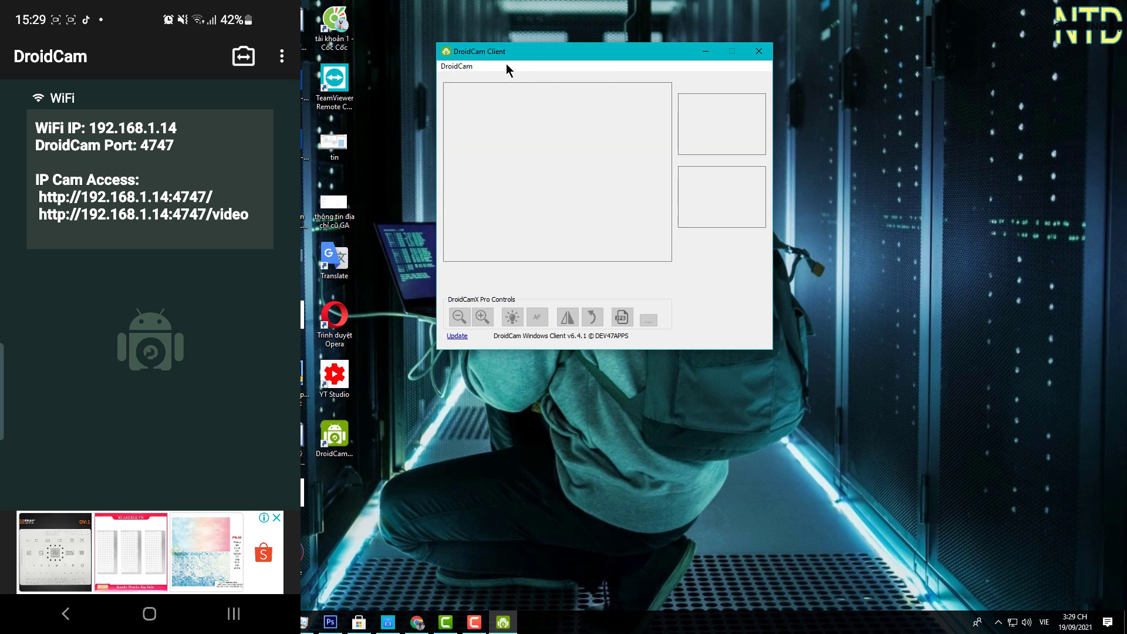
Begin a new connection over USB, refresh the device list to pick up the SM-G970N phone, and start the feed.
left_click(467, 67)
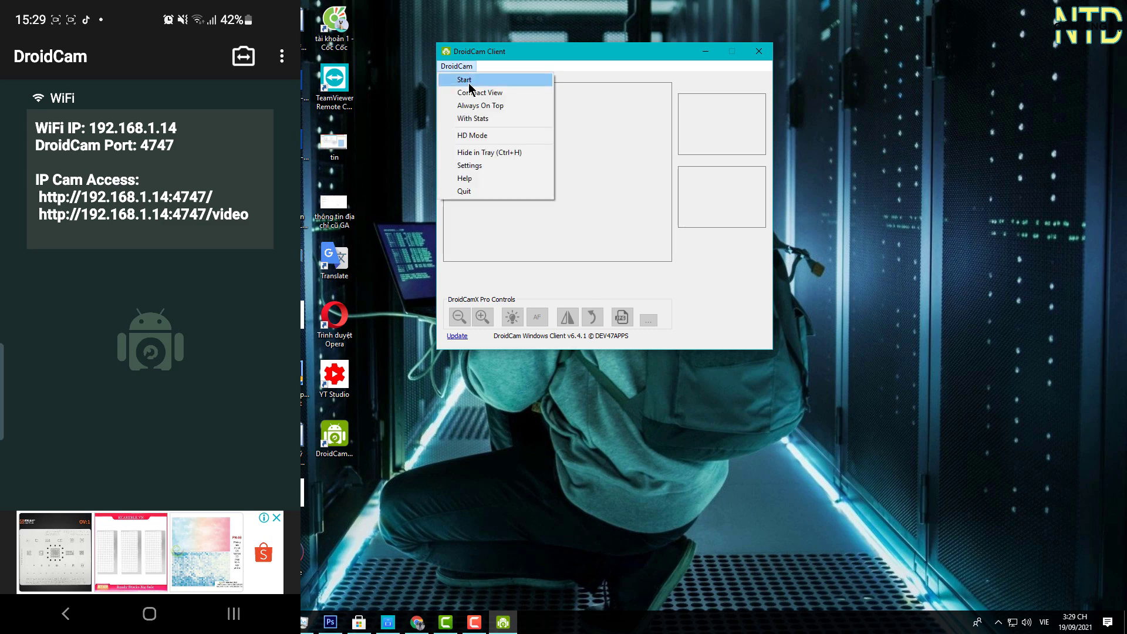
left_click(467, 81)
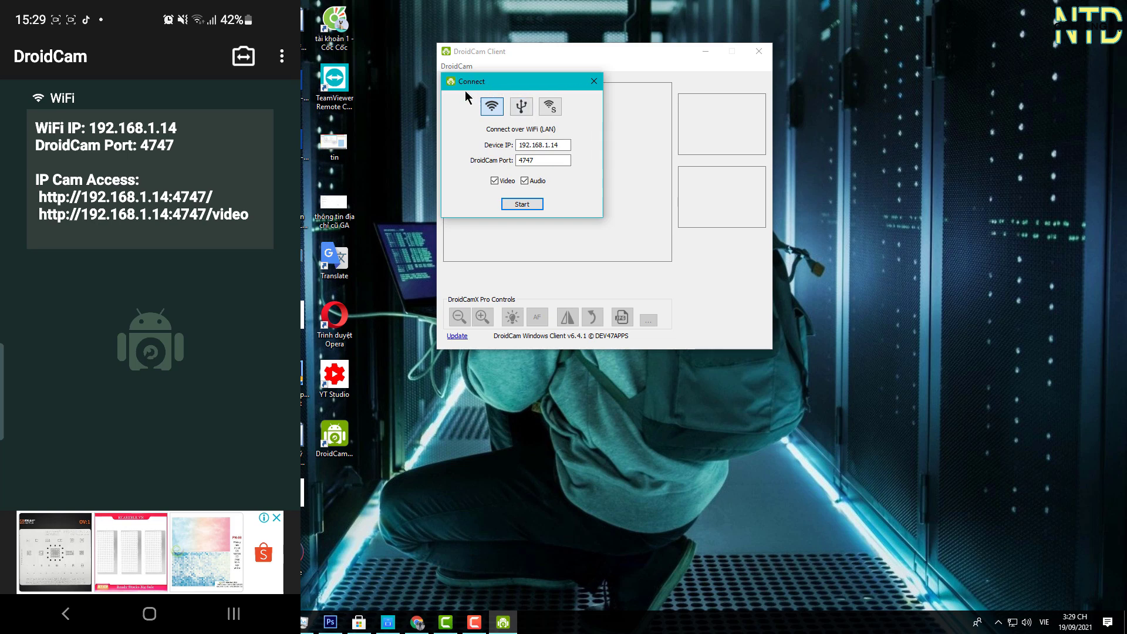
left_click(491, 108)
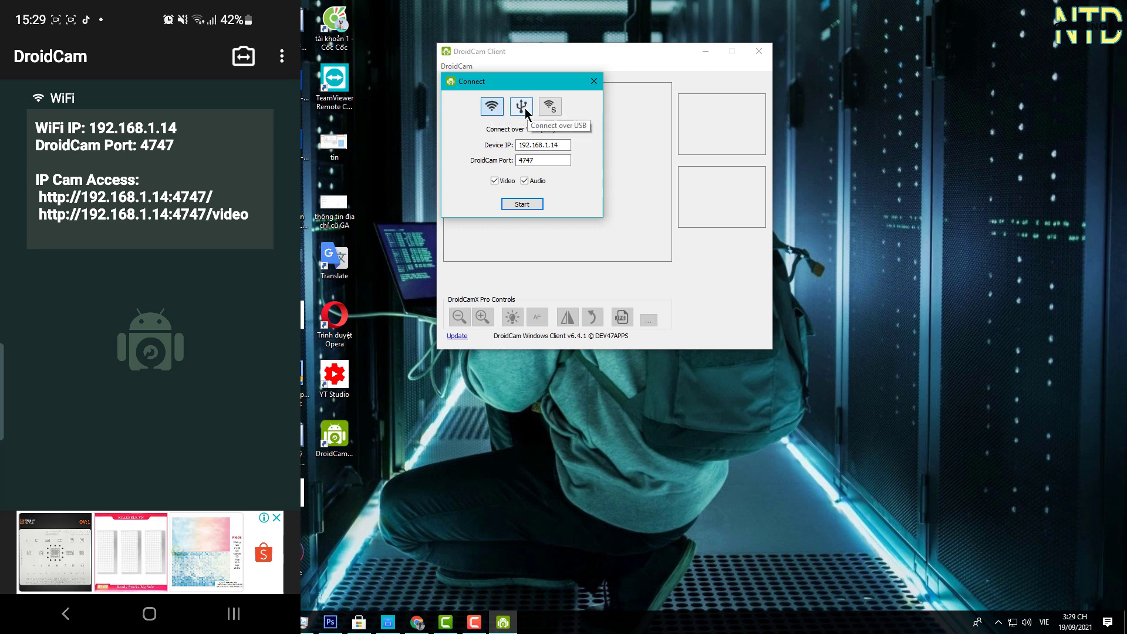
left_click(524, 110)
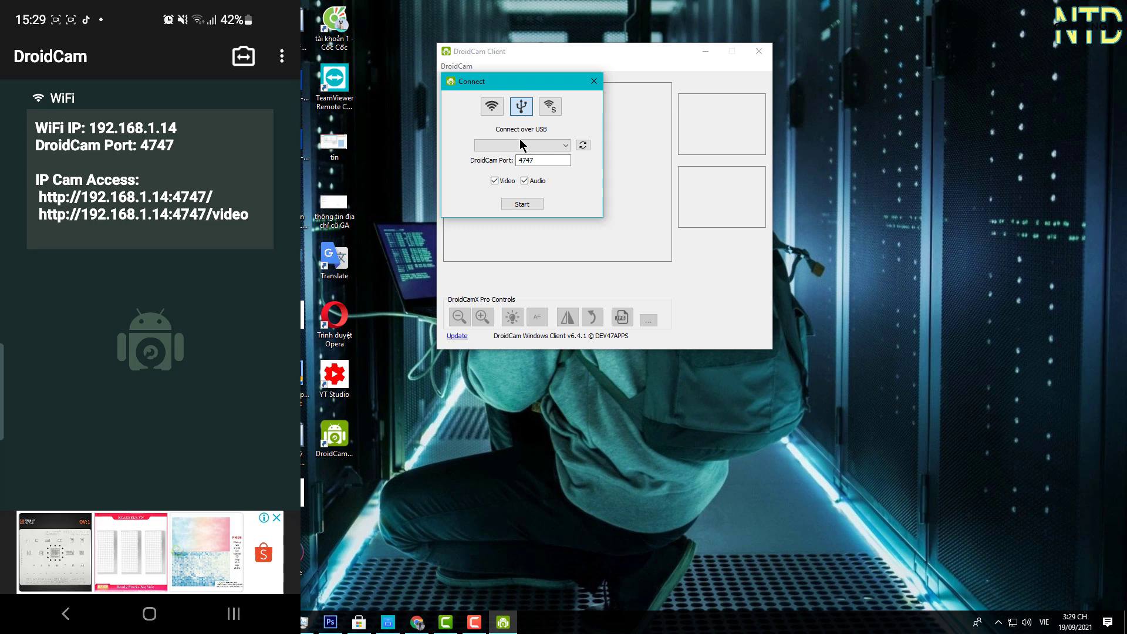
left_click(584, 146)
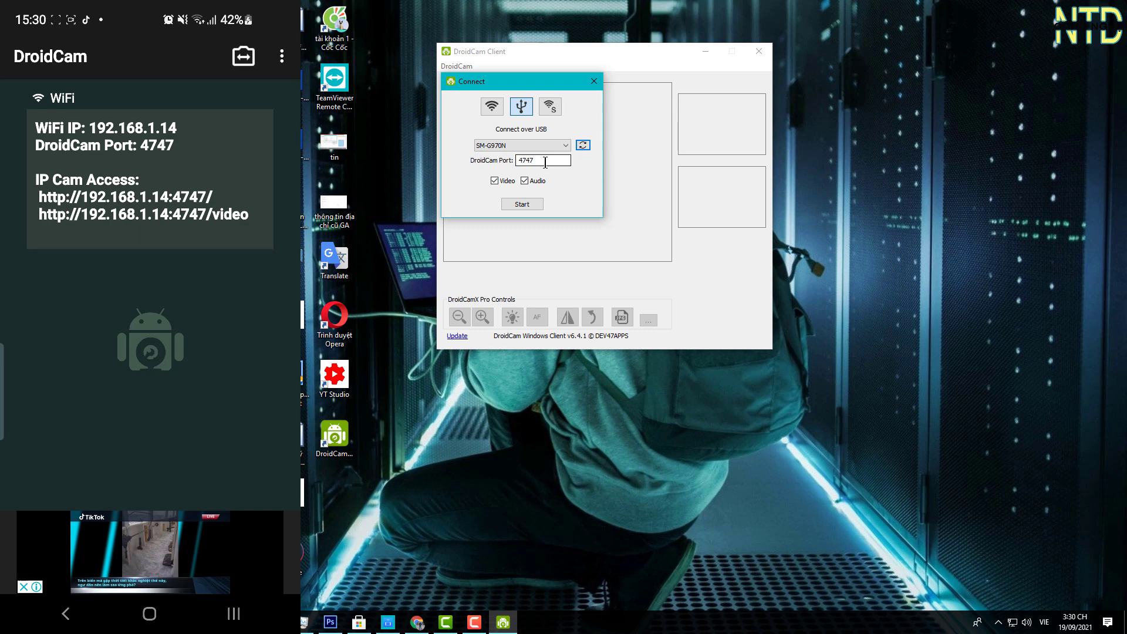
left_click(522, 204)
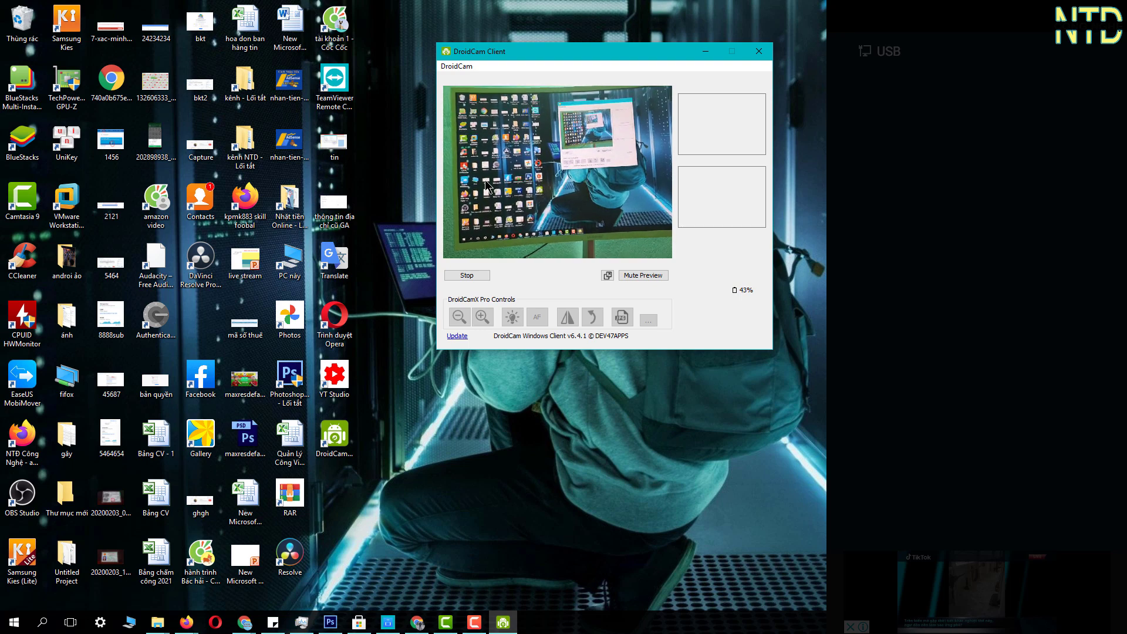
Switch to the Google Meet call in Chrome and move the DroidCam Client window clear of it.
left_click(422, 626)
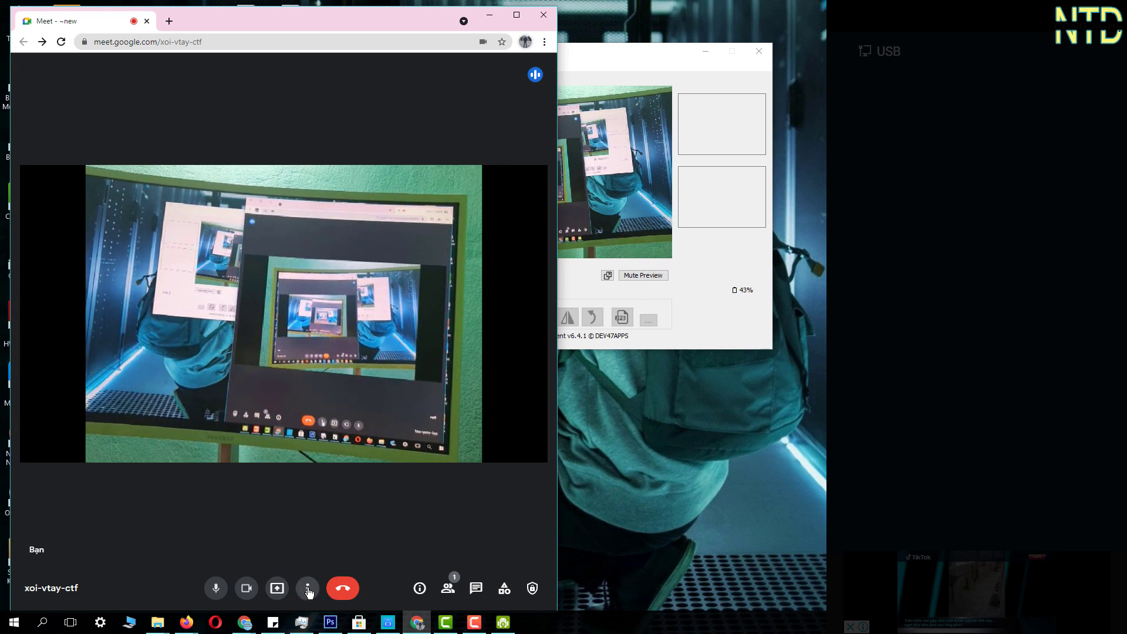
left_click_drag(614, 64, 931, 41)
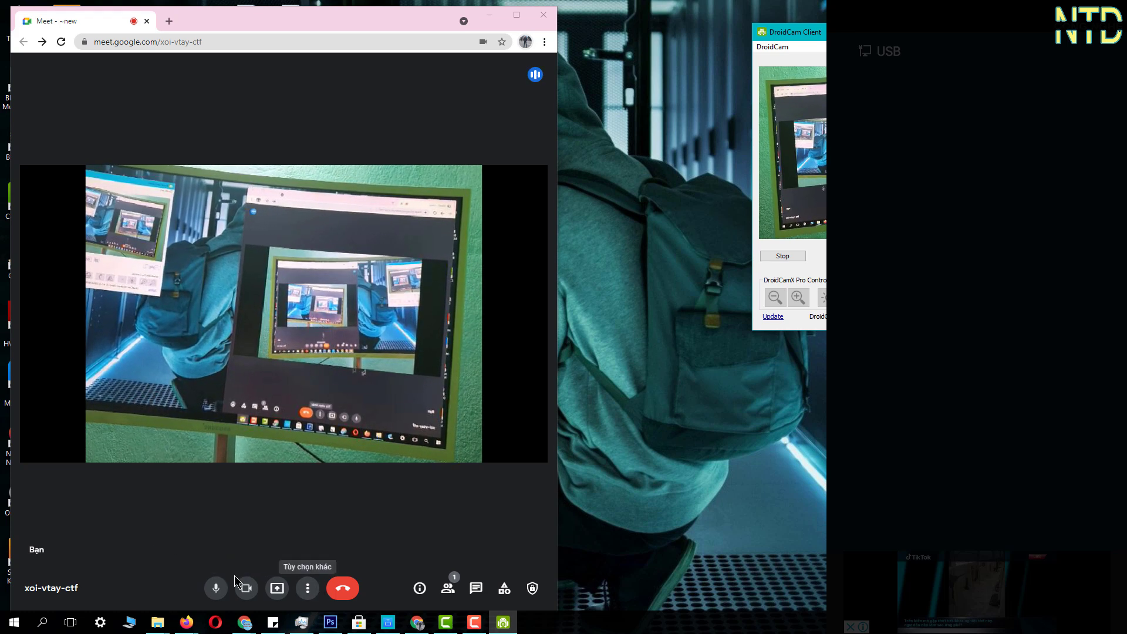
In the Meet call's video settings, set the camera to DroidCam Source 2 and close the settings.
left_click(305, 590)
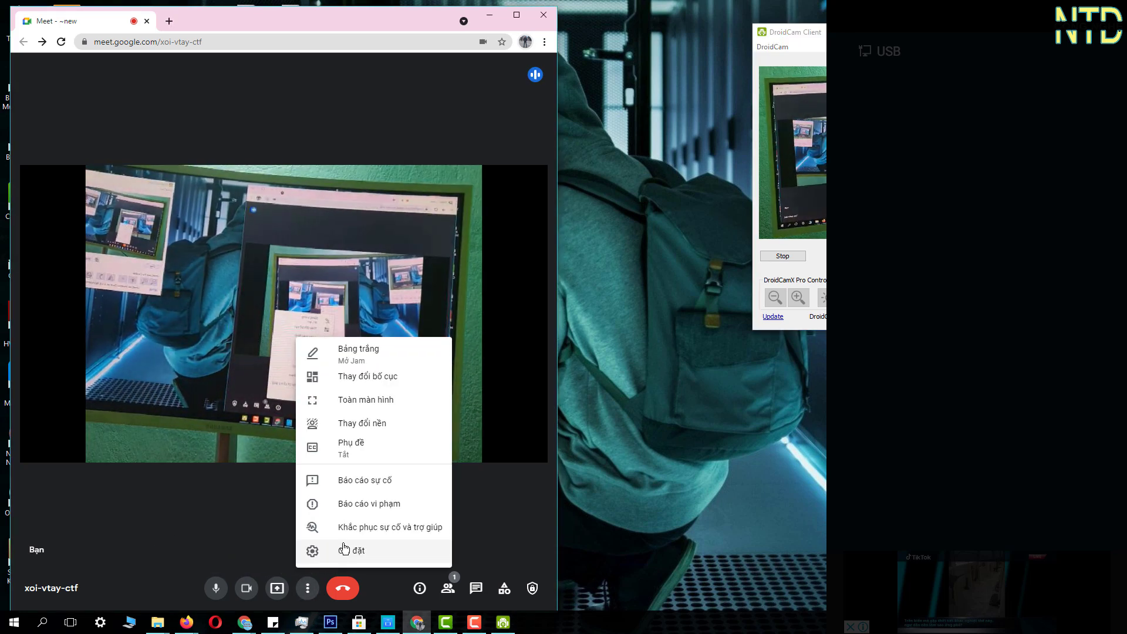
left_click(353, 552)
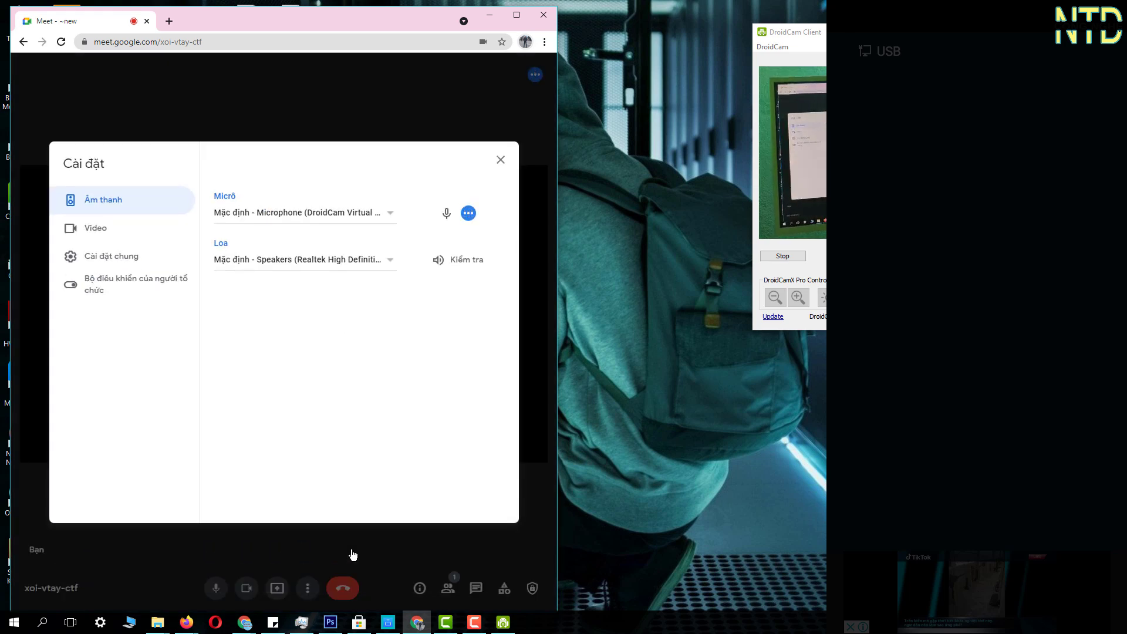
left_click(113, 235)
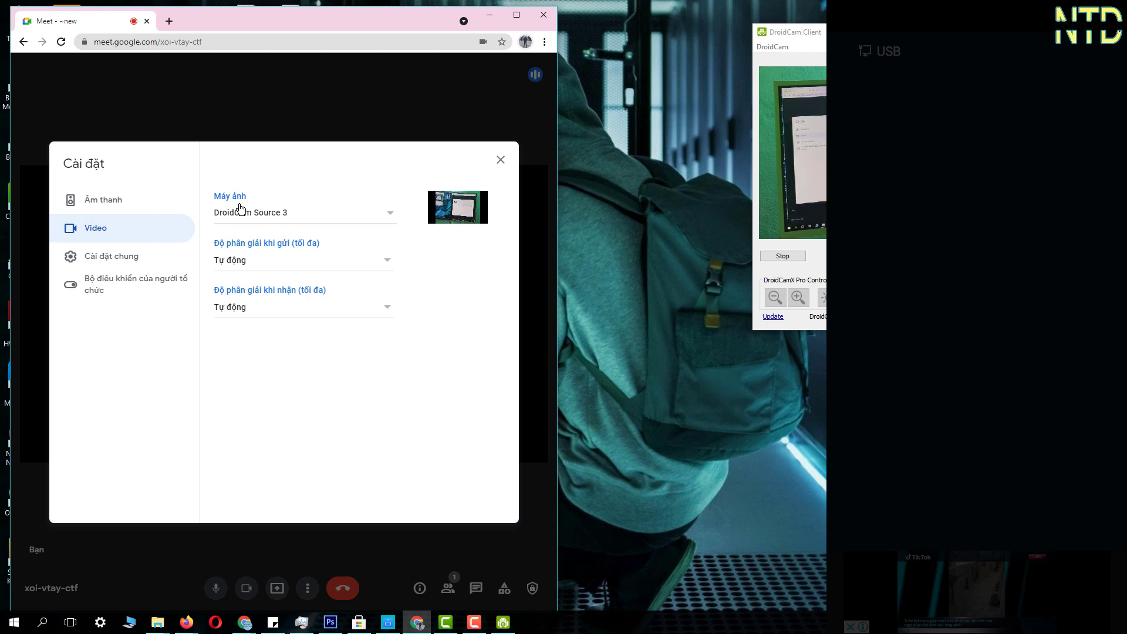
left_click(279, 219)
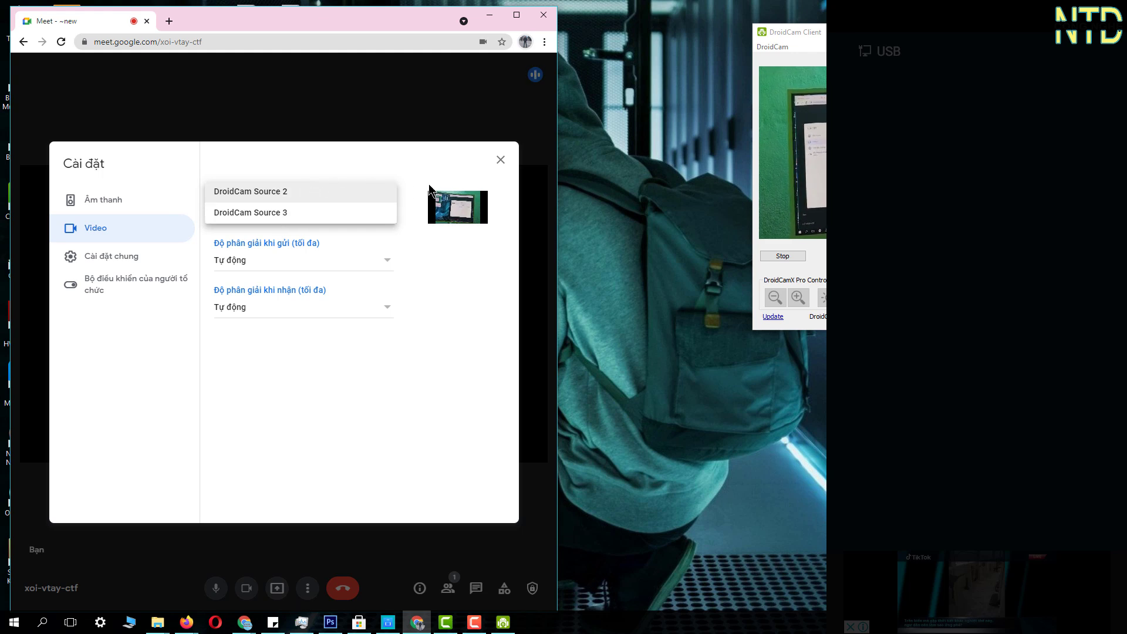
left_click(270, 196)
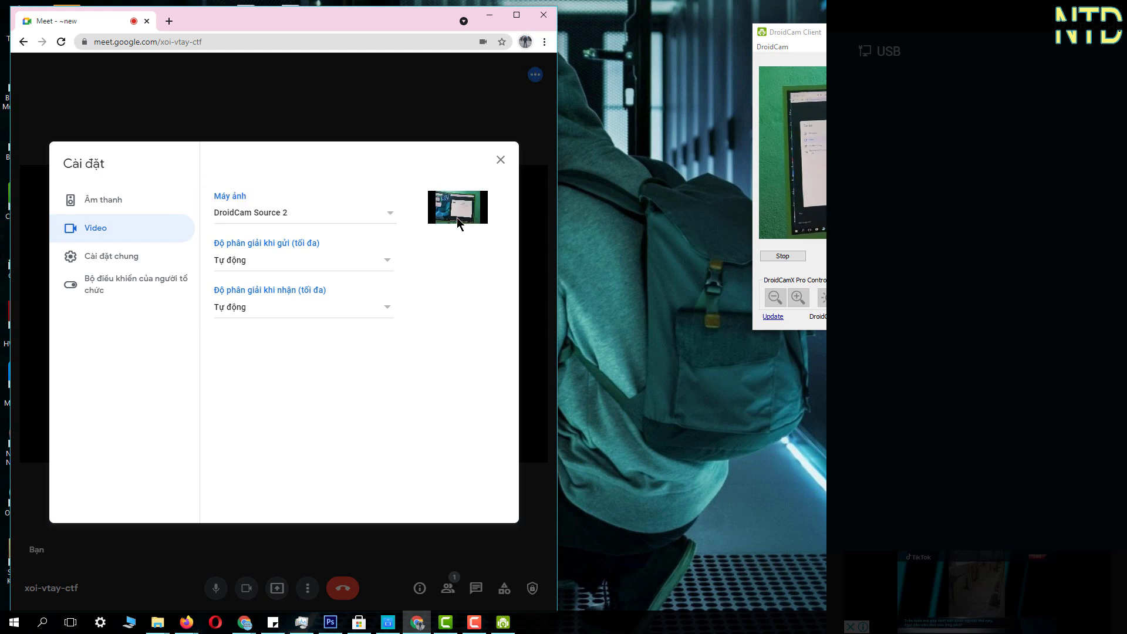
left_click(500, 160)
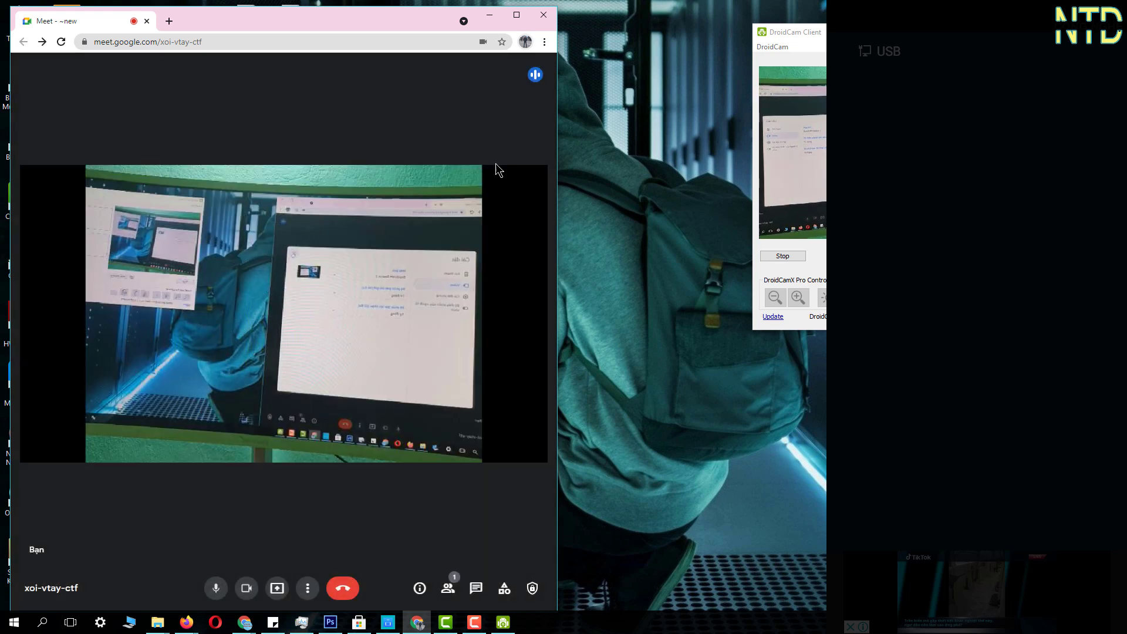